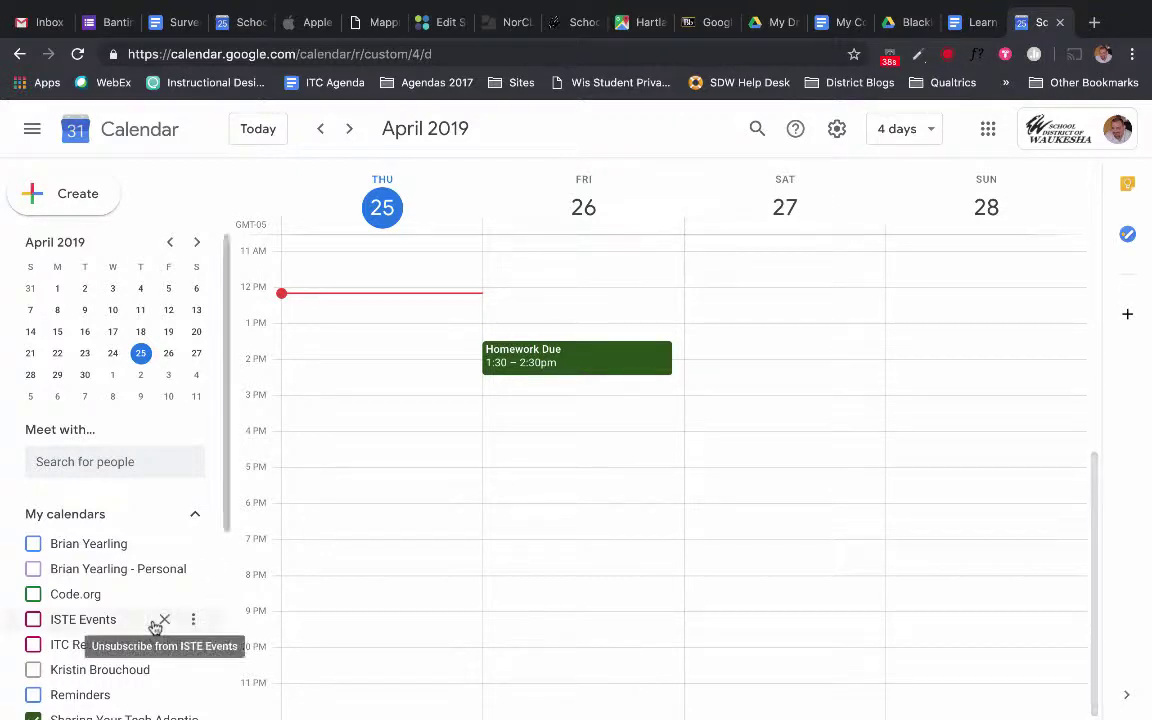
Open the settings and sharing page of the "Sharing Your Tech Adoption Journey" calendar
scroll(154, 625, "down", 3)
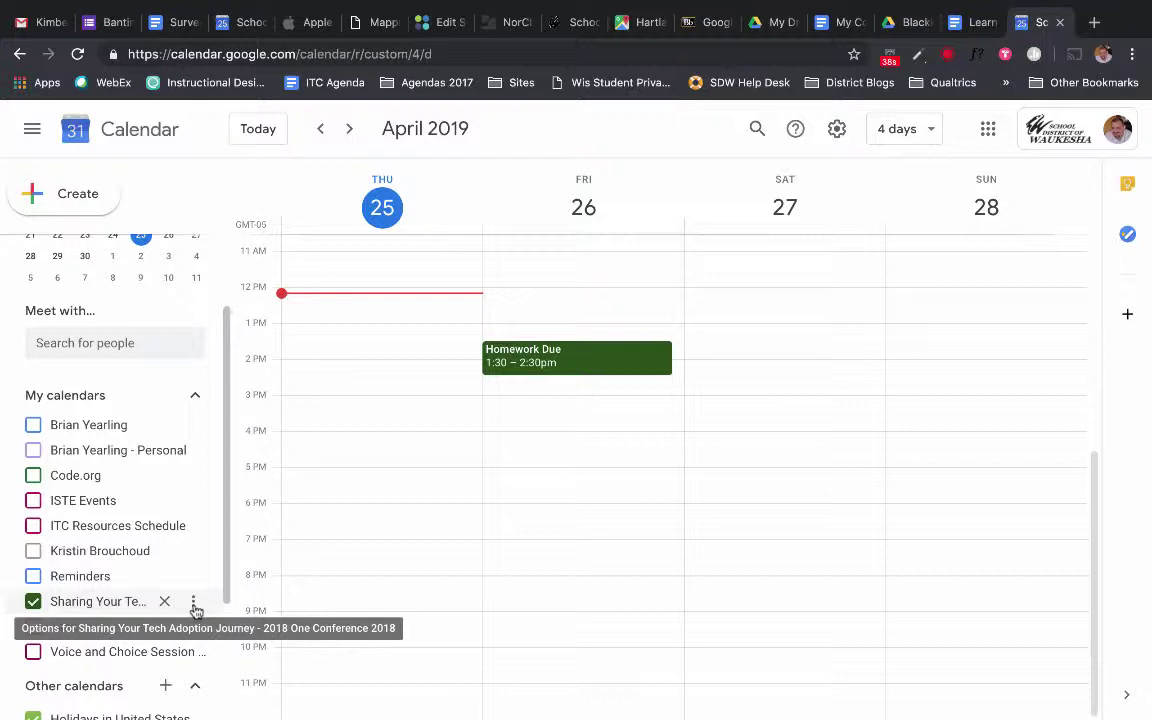
left_click(194, 609)
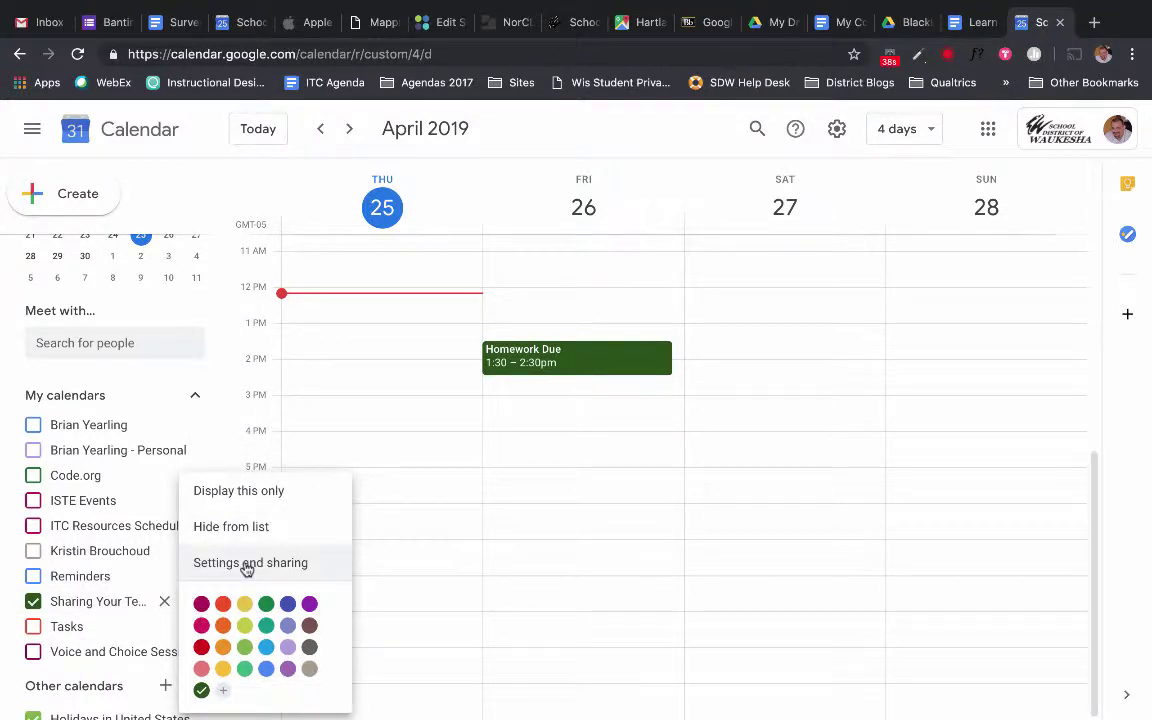
left_click(247, 563)
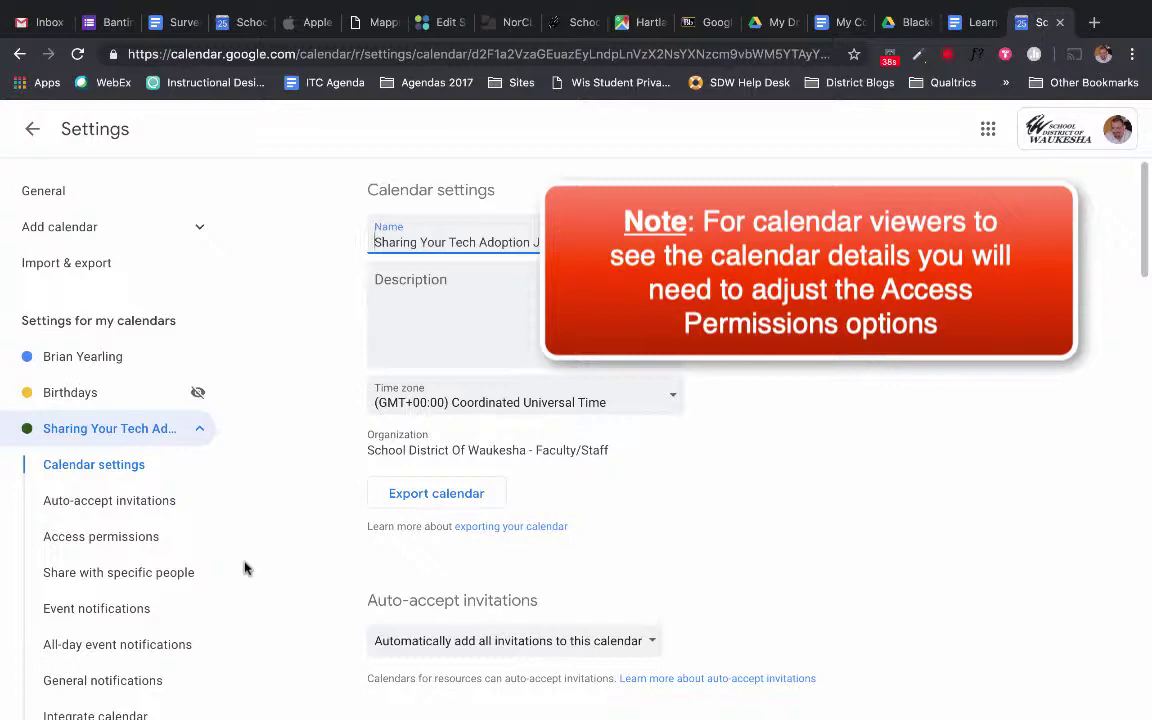
Copy the calendar's embed code from the Integrate calendar section of its settings
scroll(820, 553, "down", 5)
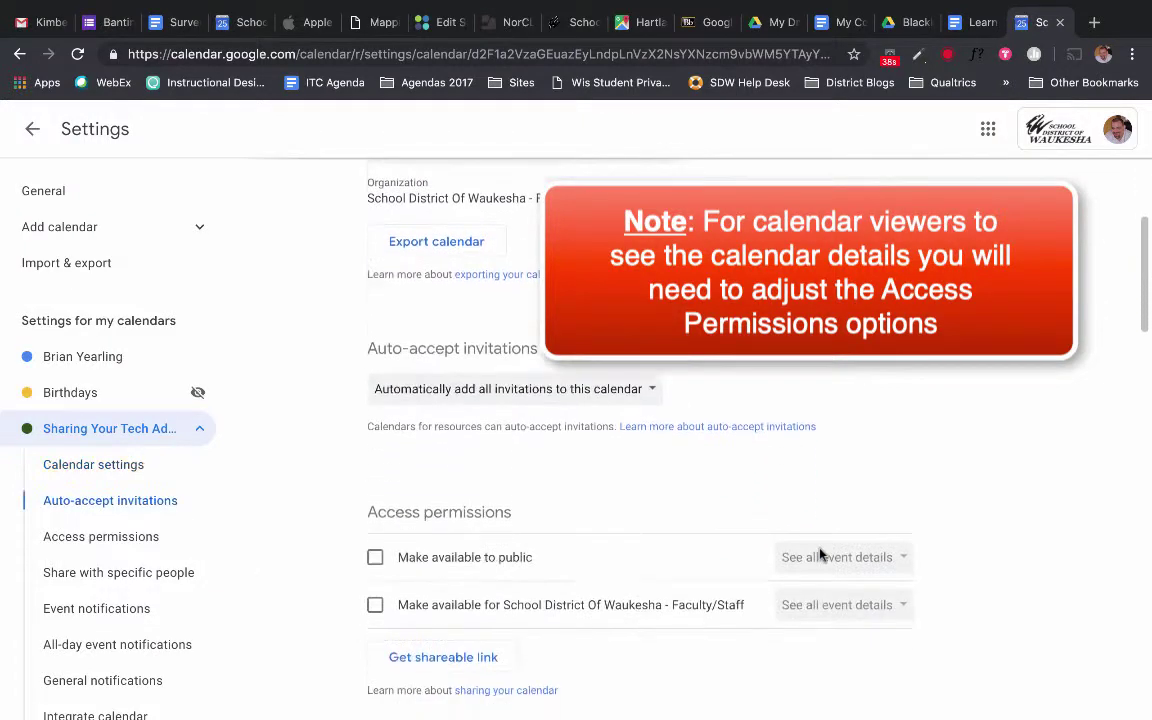
scroll(820, 553, "down", 10)
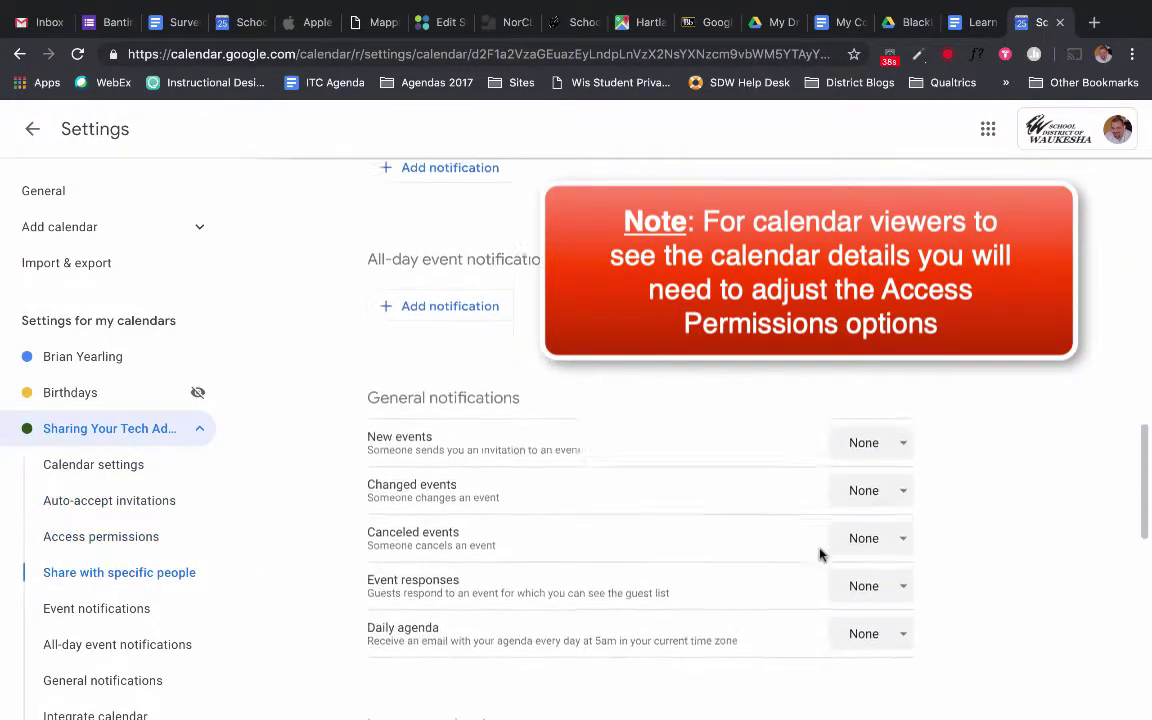
scroll(820, 553, "down", 8)
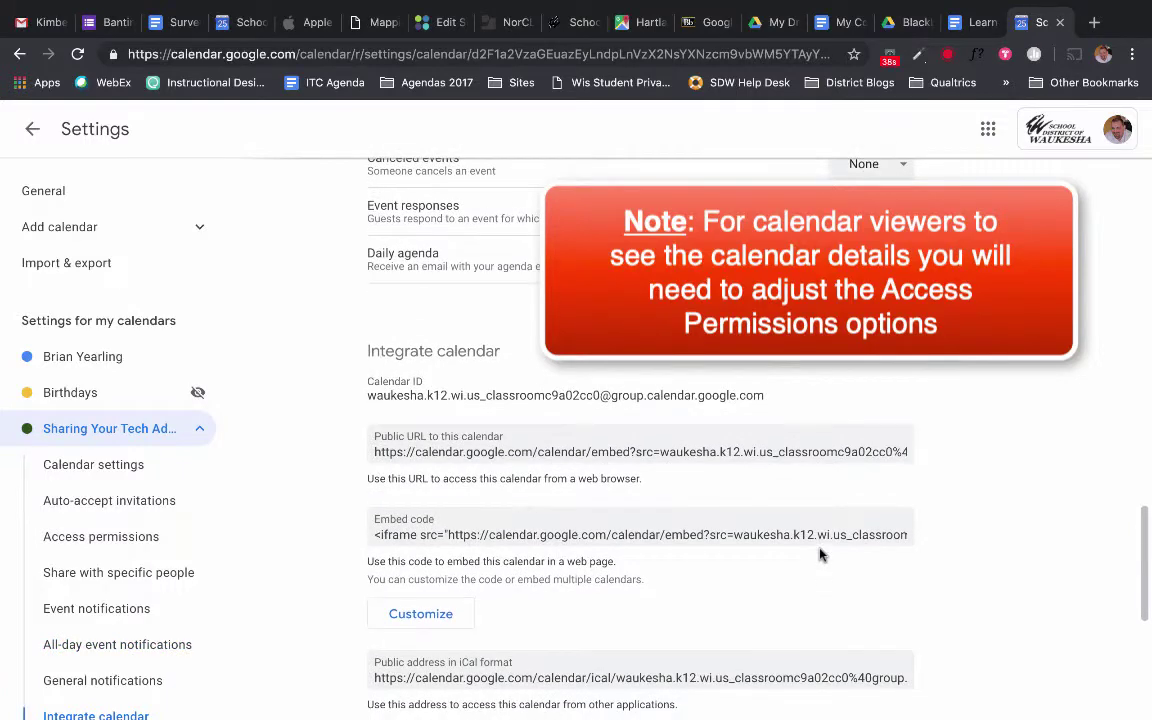
scroll(820, 553, "down", 1)
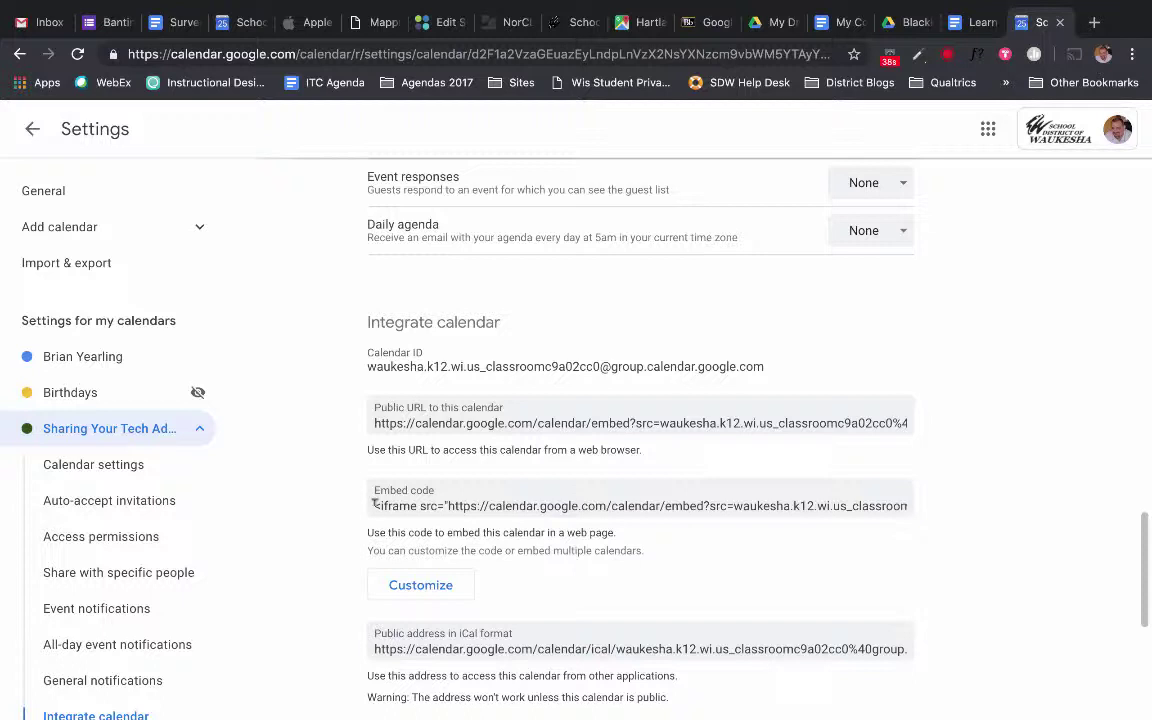
left_click(376, 504)
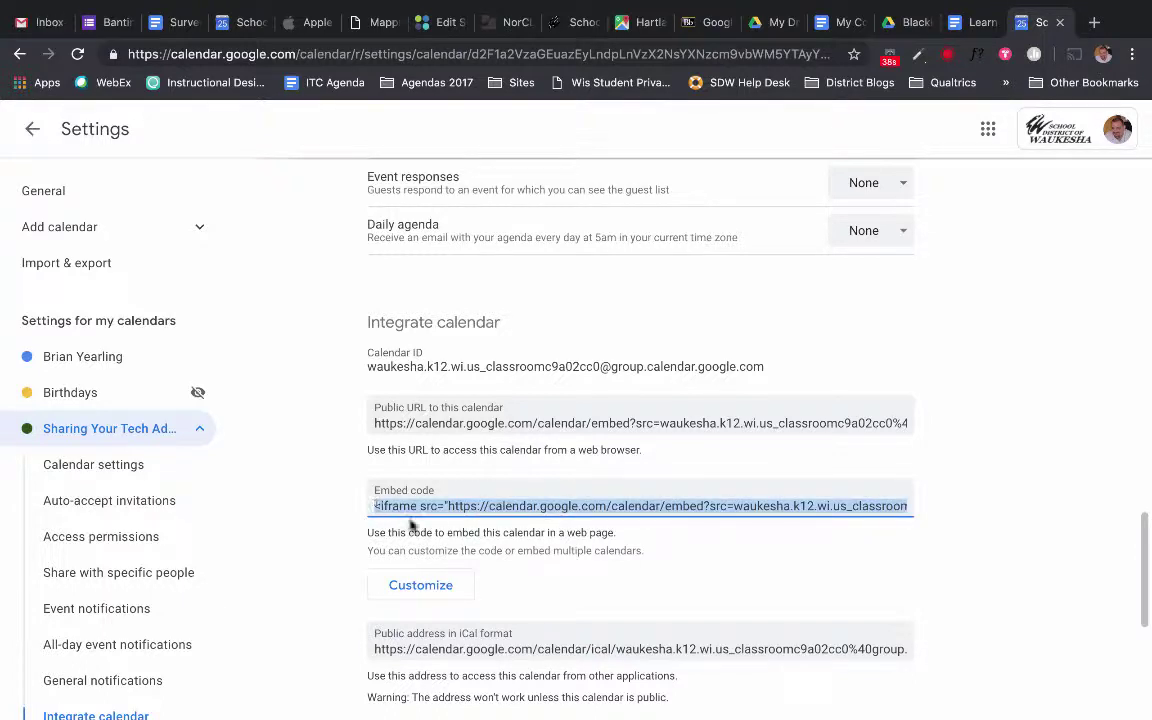
right_click(446, 503)
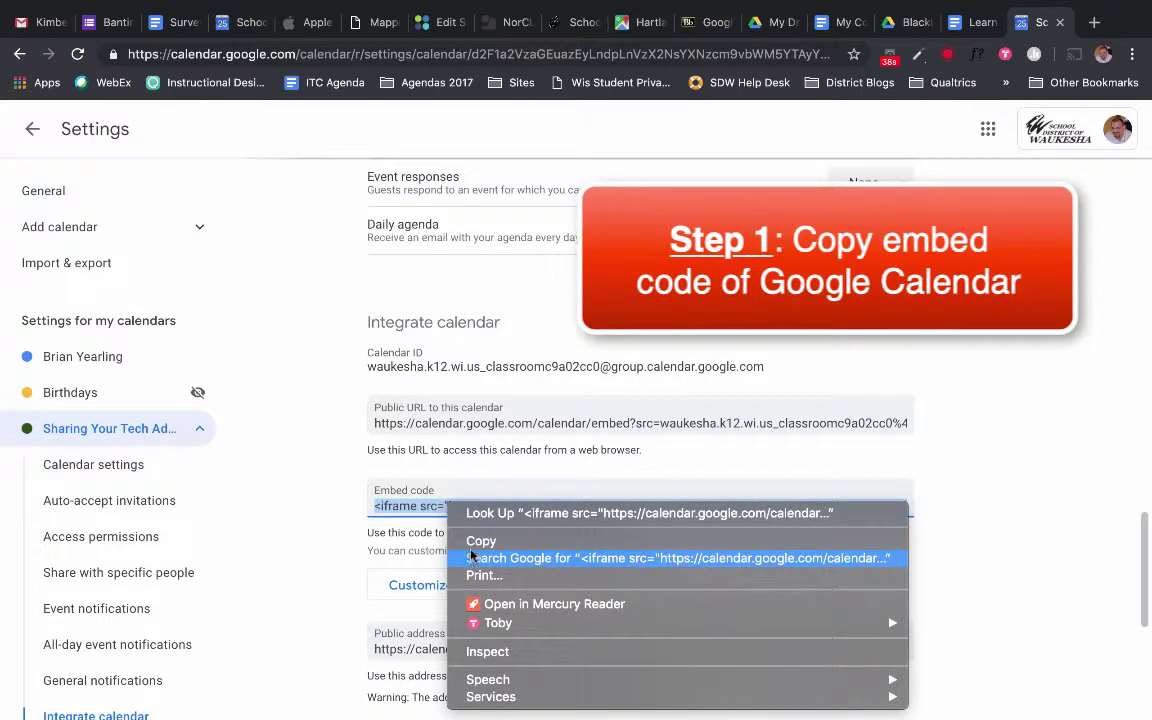
left_click(472, 465)
Switch to the Blackboard course, edit the Google Calendar item and start a new line after the last sentence of its text
mouse_move(903, 7)
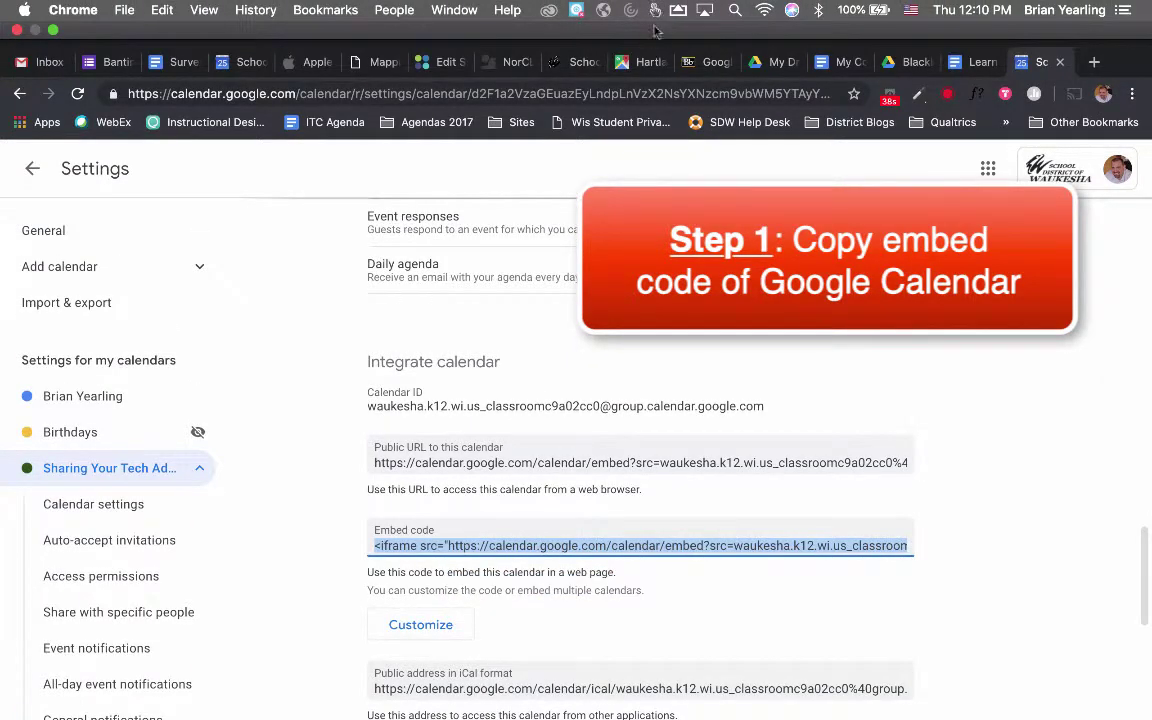
left_click(700, 64)
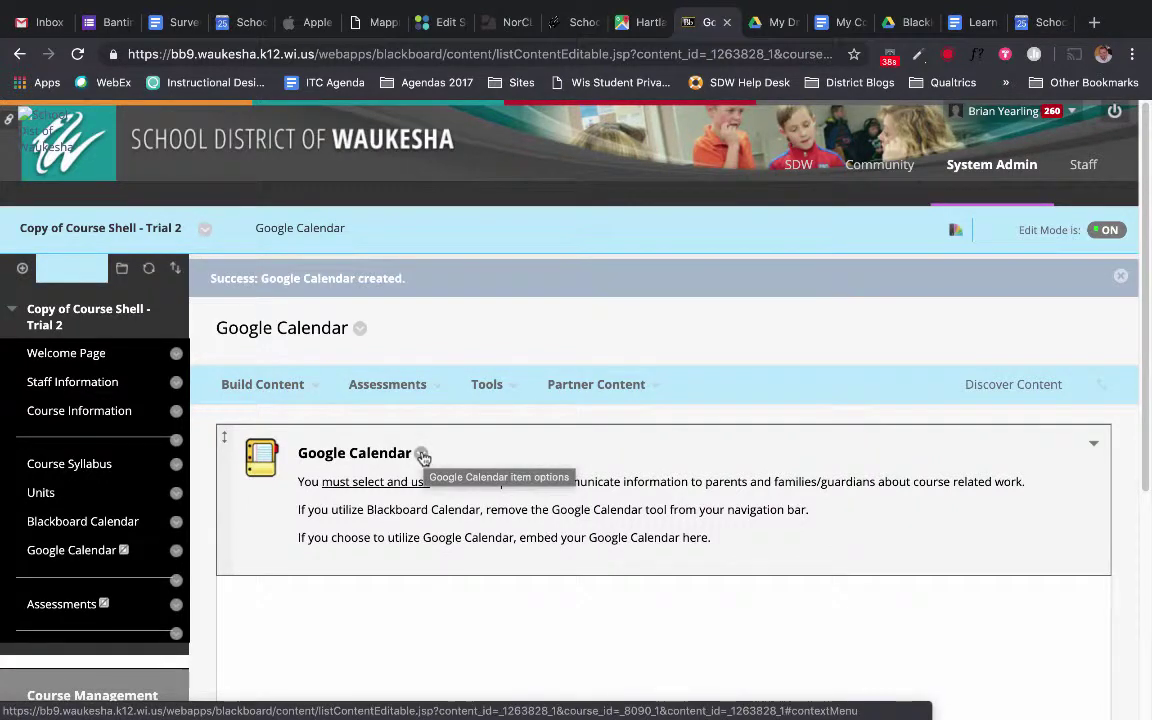
left_click(422, 456)
left_click(467, 224)
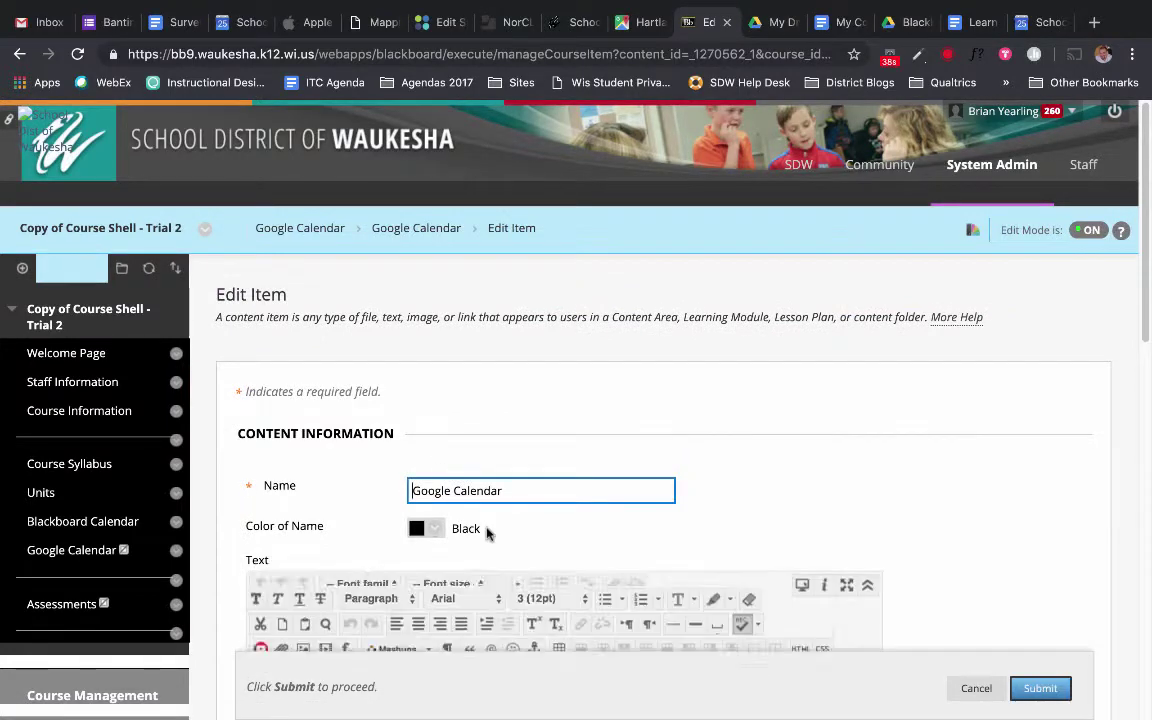
scroll(487, 533, "down", 4)
left_click(714, 391)
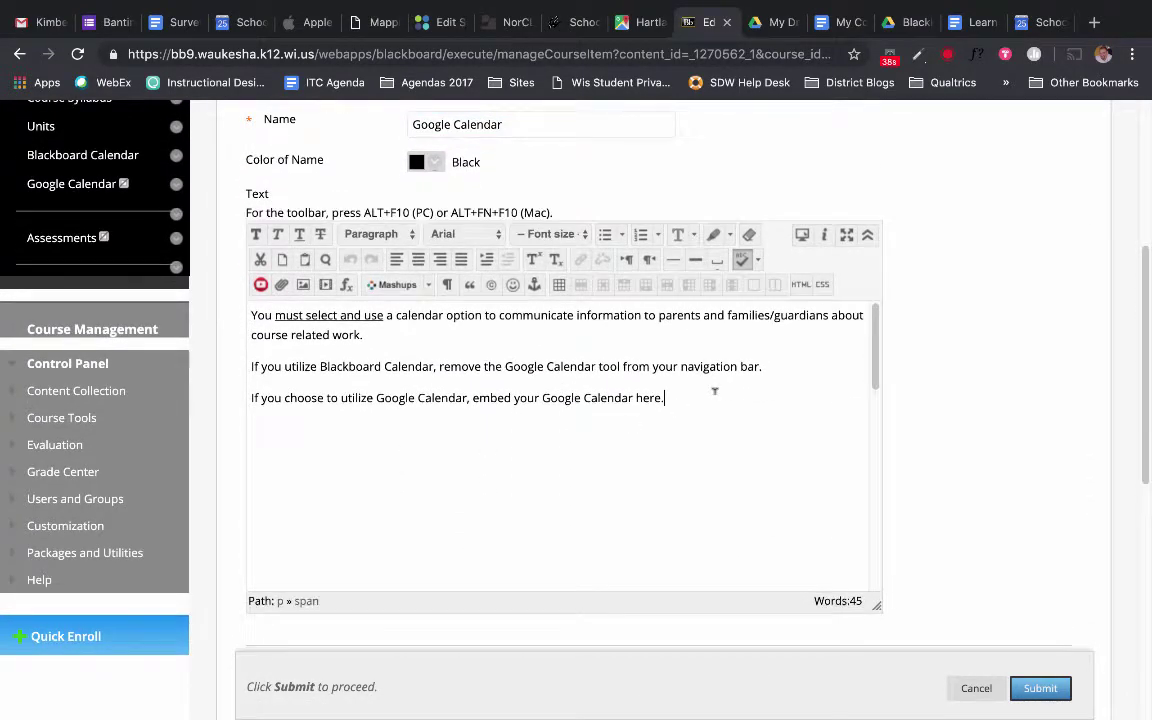
key("Return")
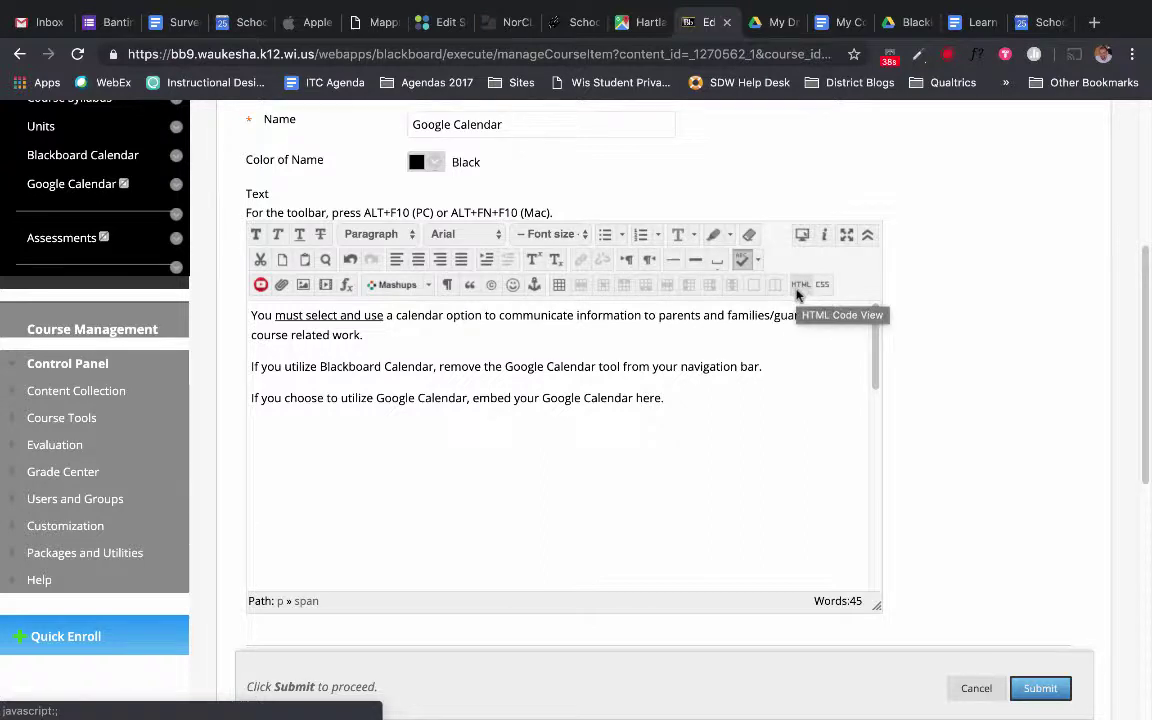
Paste the copied iframe embed code below the existing paragraphs in the item's HTML code view and update the text
left_click(867, 234)
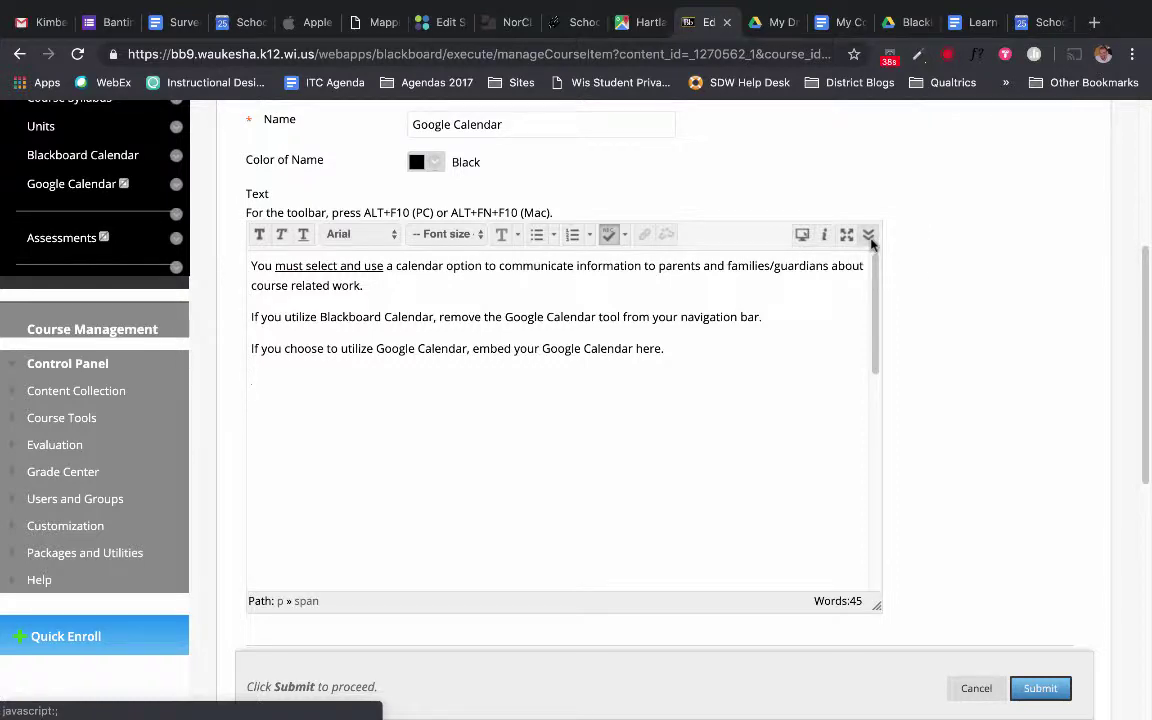
left_click(868, 236)
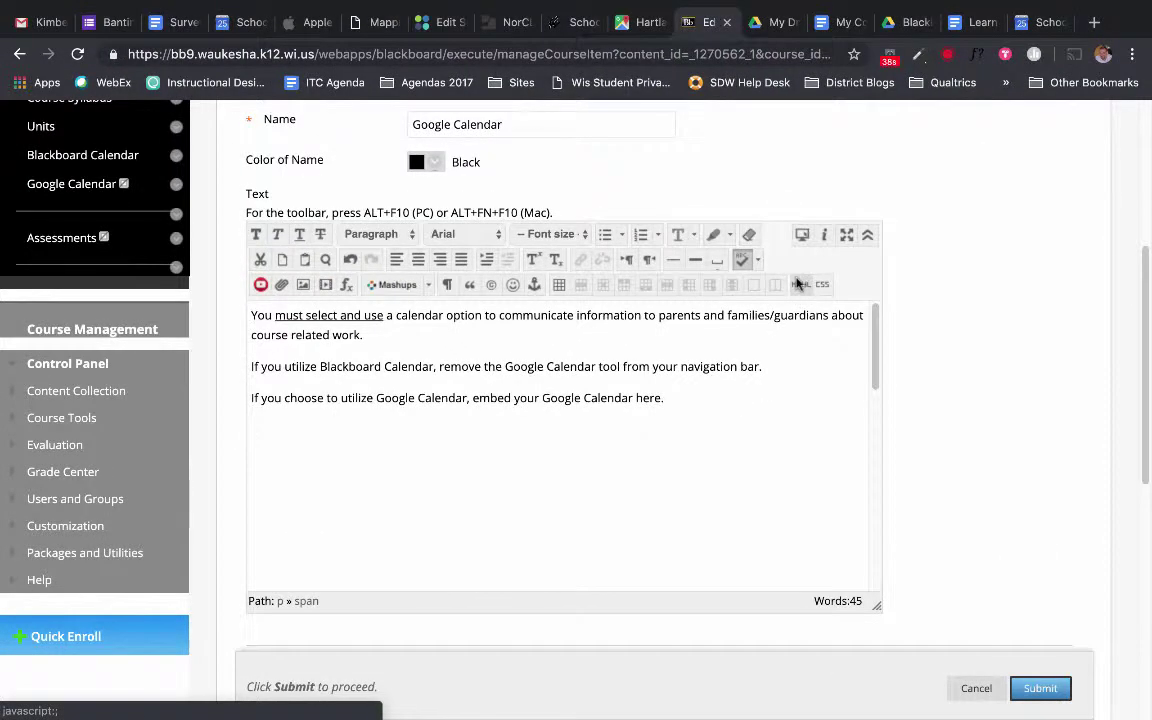
left_click(798, 286)
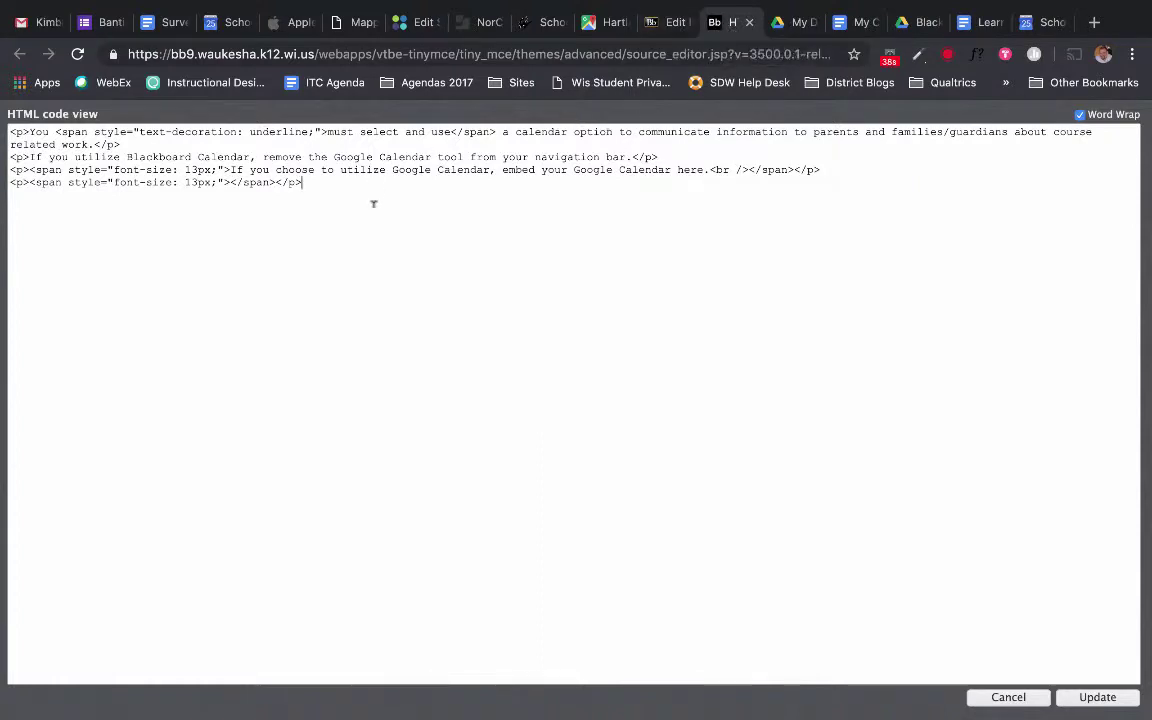
left_click(35, 208)
right_click(36, 208)
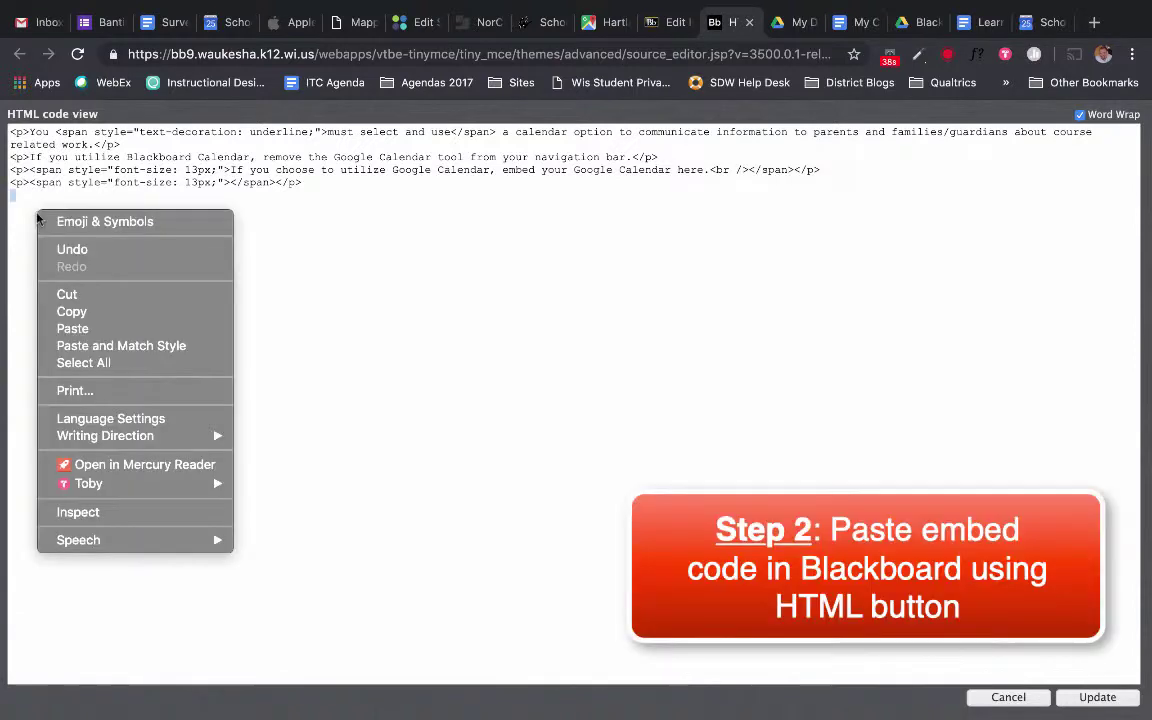
left_click(72, 329)
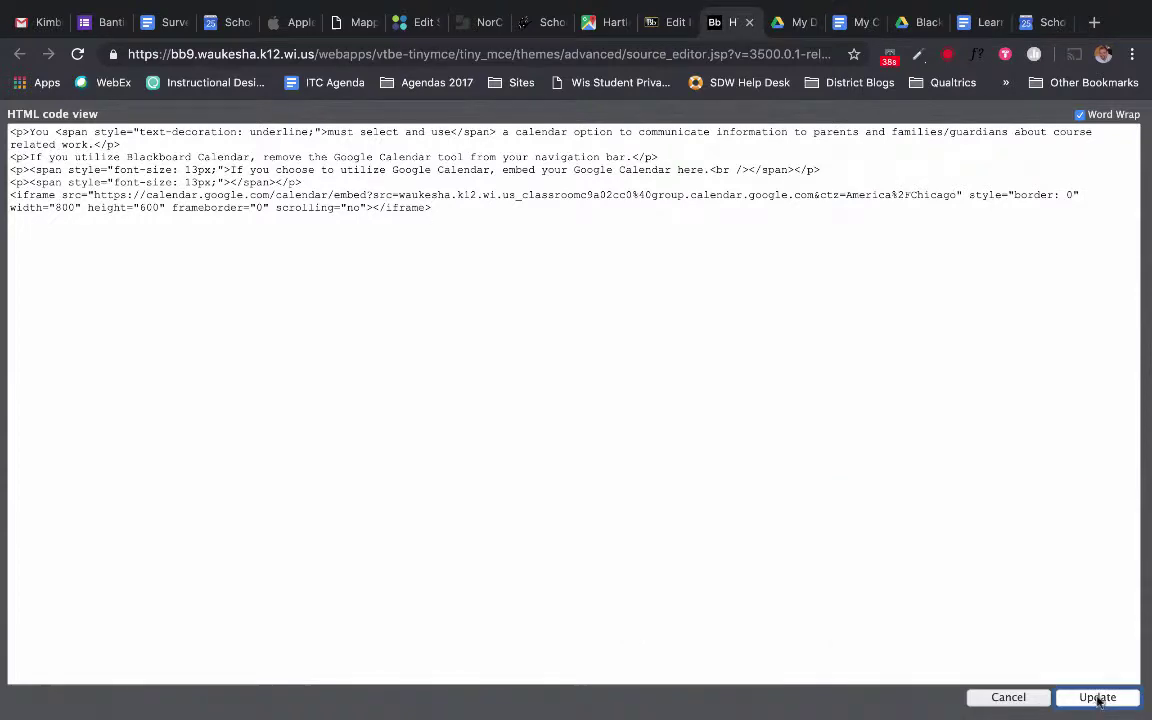
left_click(1100, 698)
Submit the edited Google Calendar item and view the embedded calendar on the course page
scroll(833, 514, "down", 2)
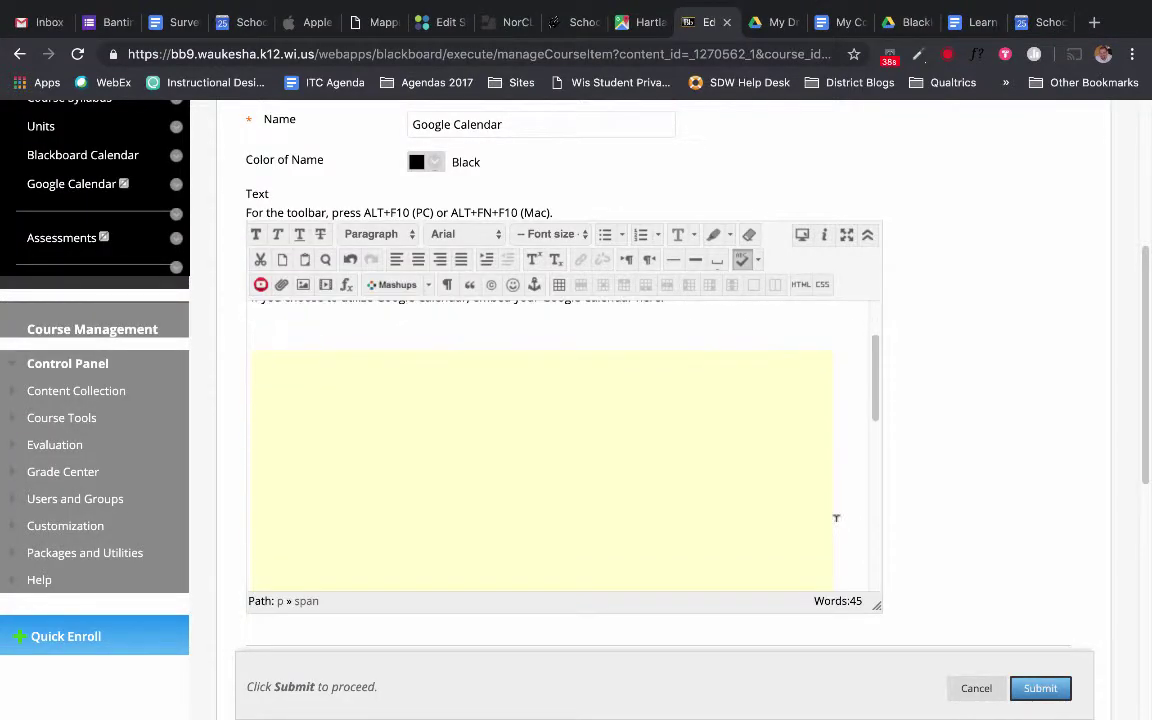
scroll(768, 514, "down", 1)
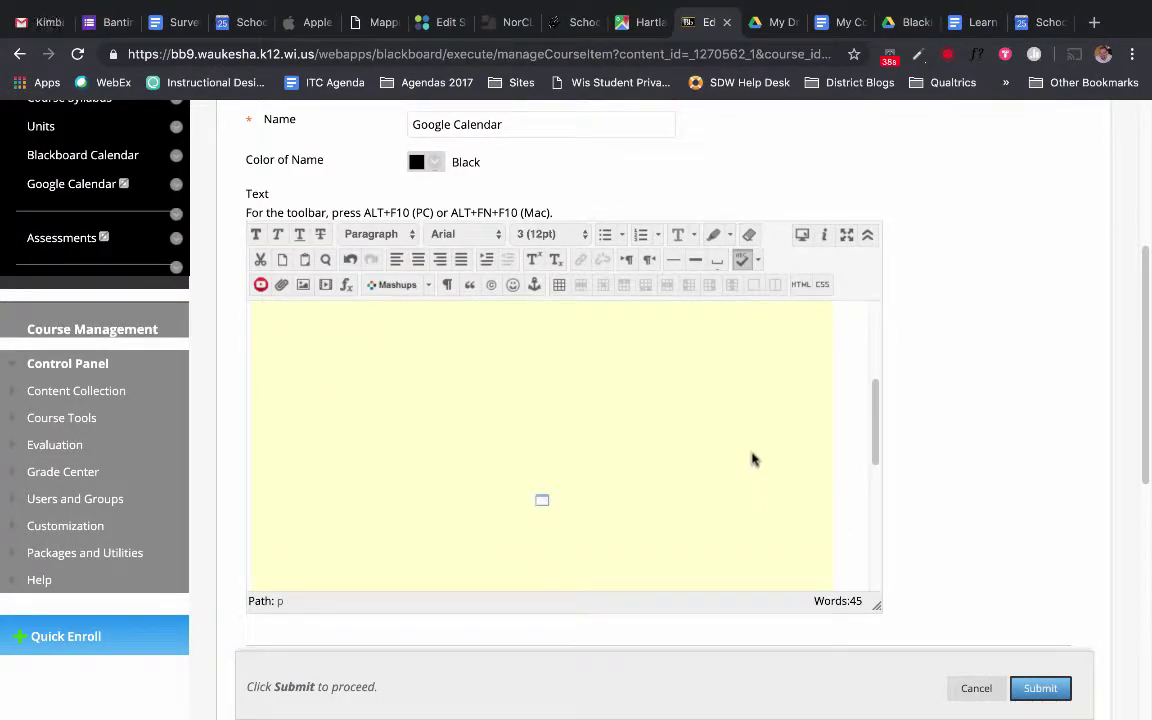
scroll(753, 459, "up", 3)
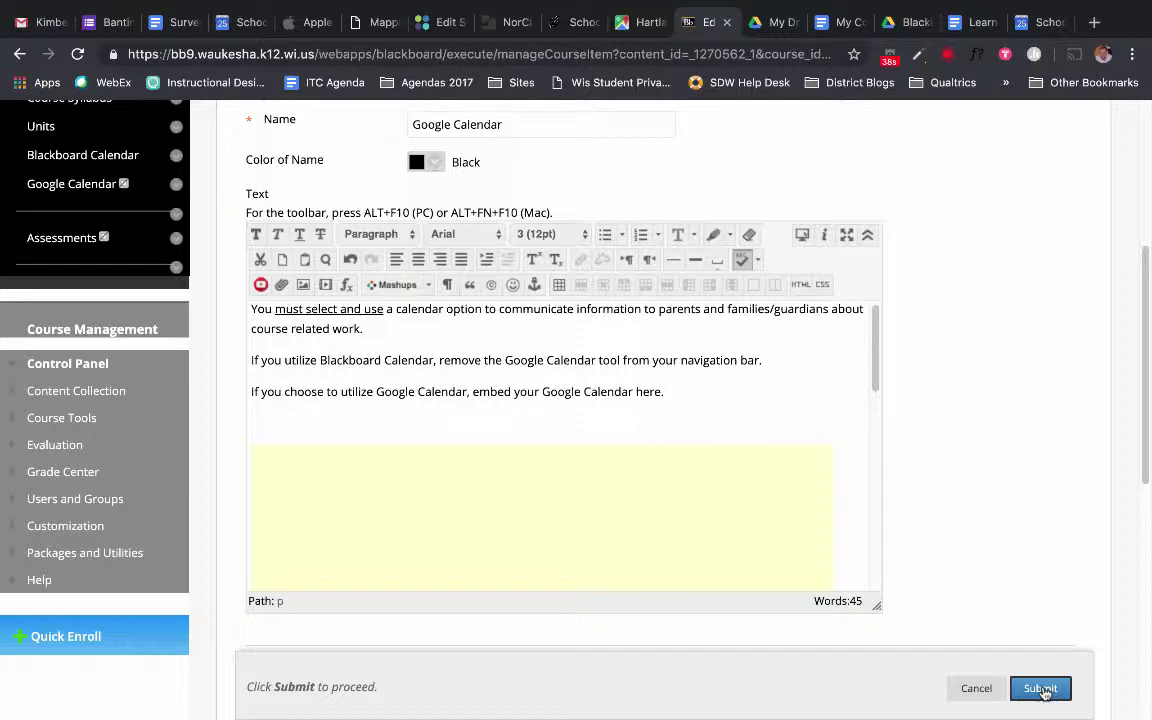
left_click(1040, 689)
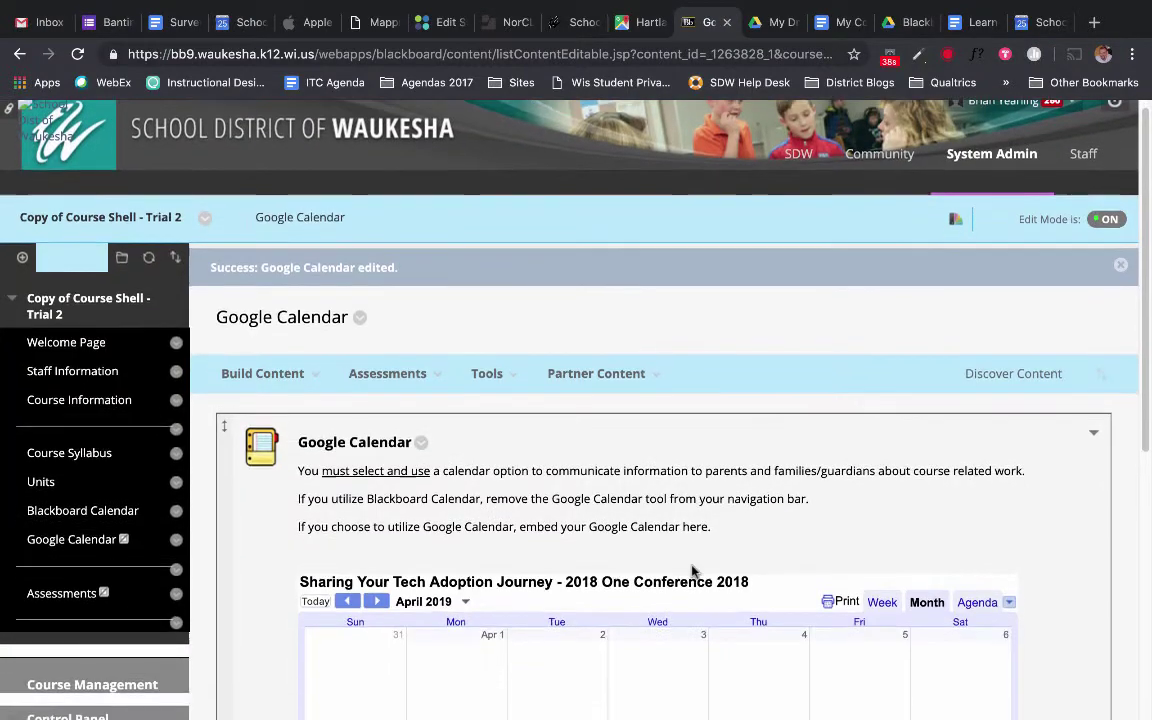
scroll(693, 572, "down", 3)
scroll(693, 572, "down", 3)
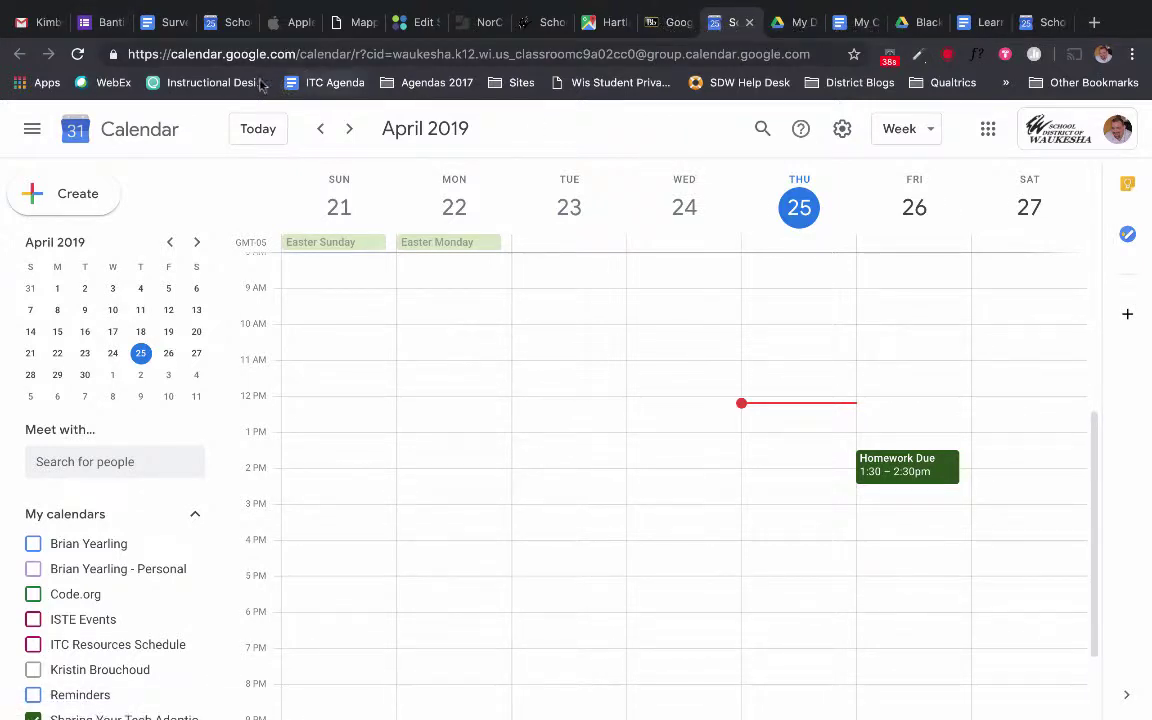
In Google Calendar, create the event "2nd Assignment Due" on Apr 26, 2019 from 2:30pm to 3:30pm on the shared calendar
left_click(883, 497)
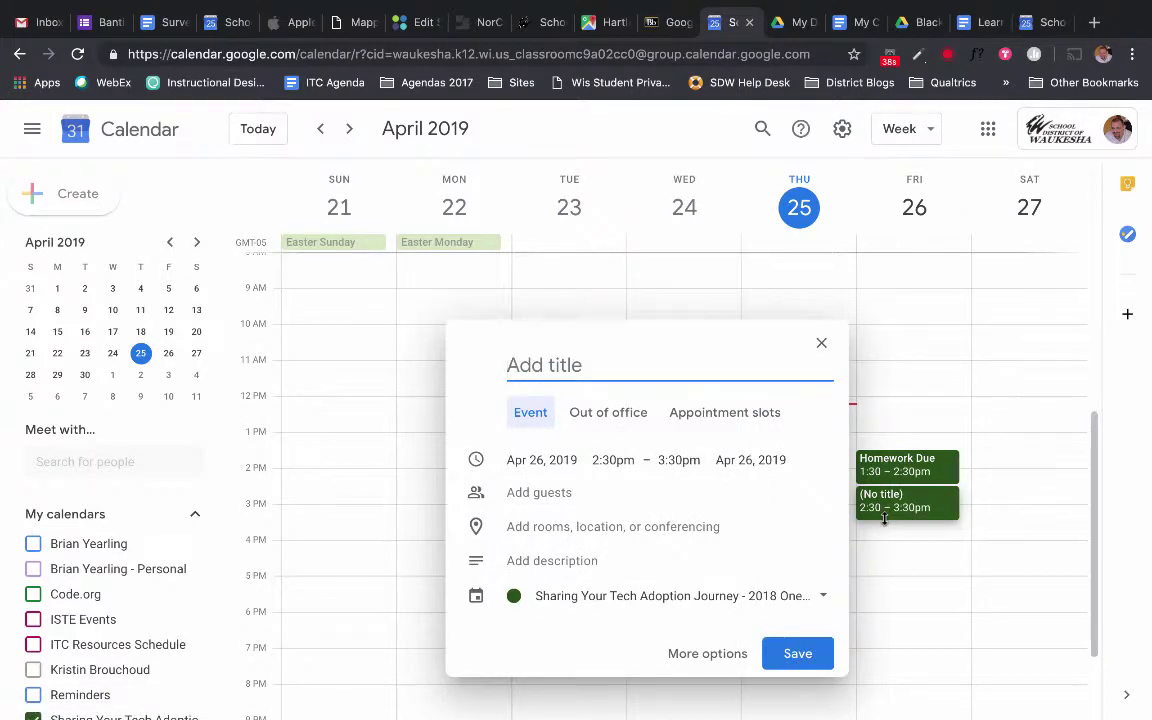
type("2nd Assignmen")
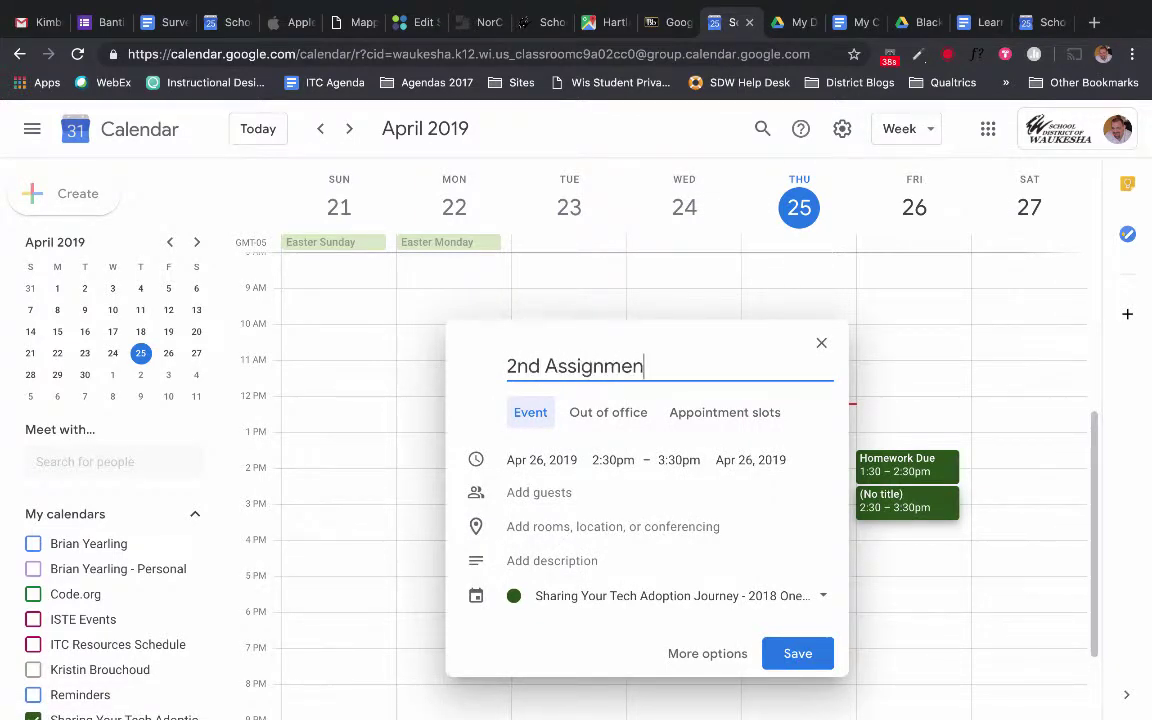
type("t Due")
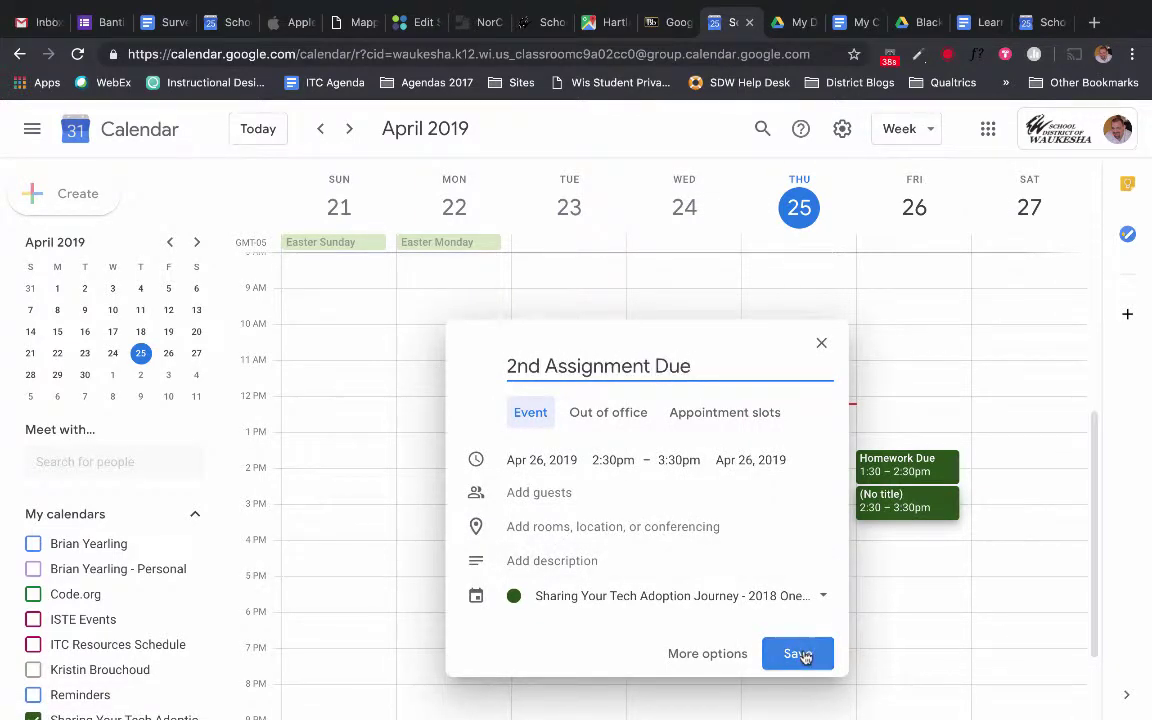
left_click(798, 654)
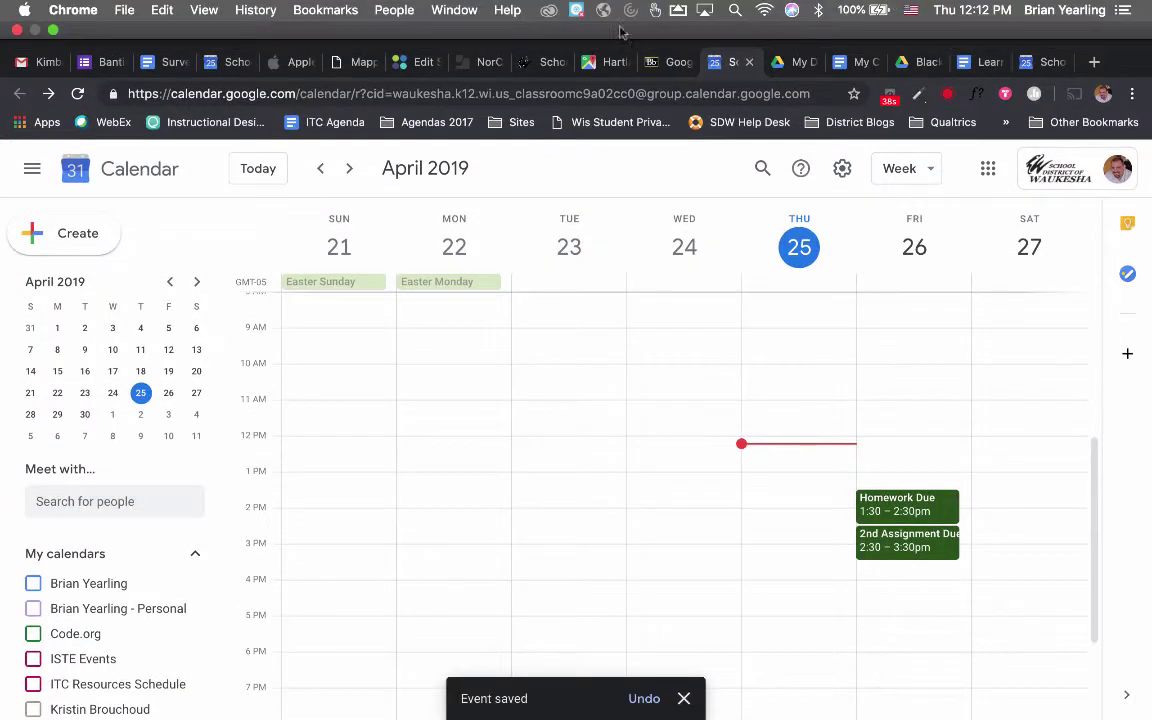
Return to the Blackboard course page, reload it and check the embedded calendar for the new event
left_click(660, 22)
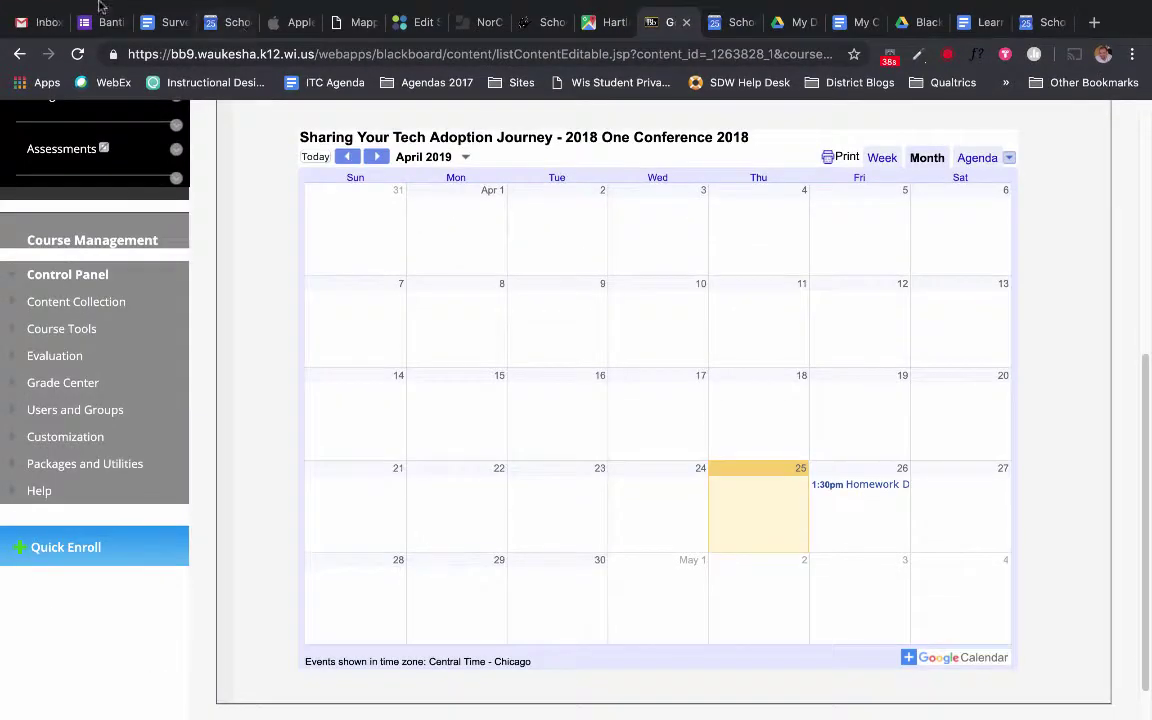
left_click(77, 54)
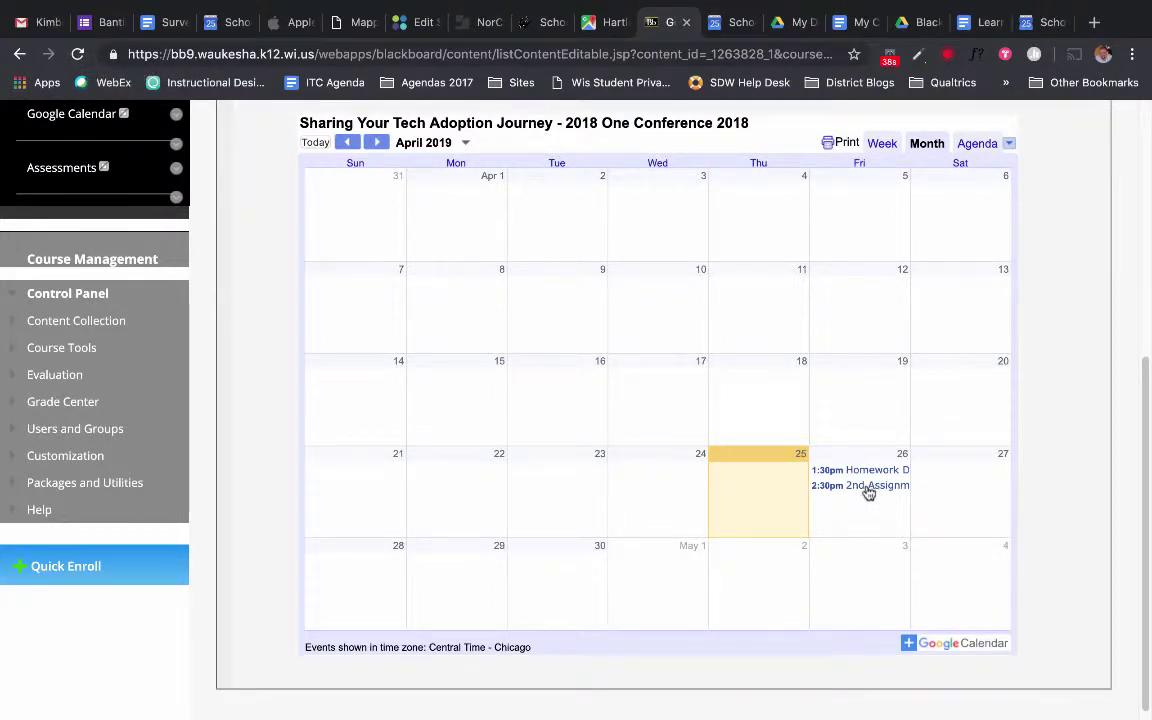
scroll(866, 491, "up", 1)
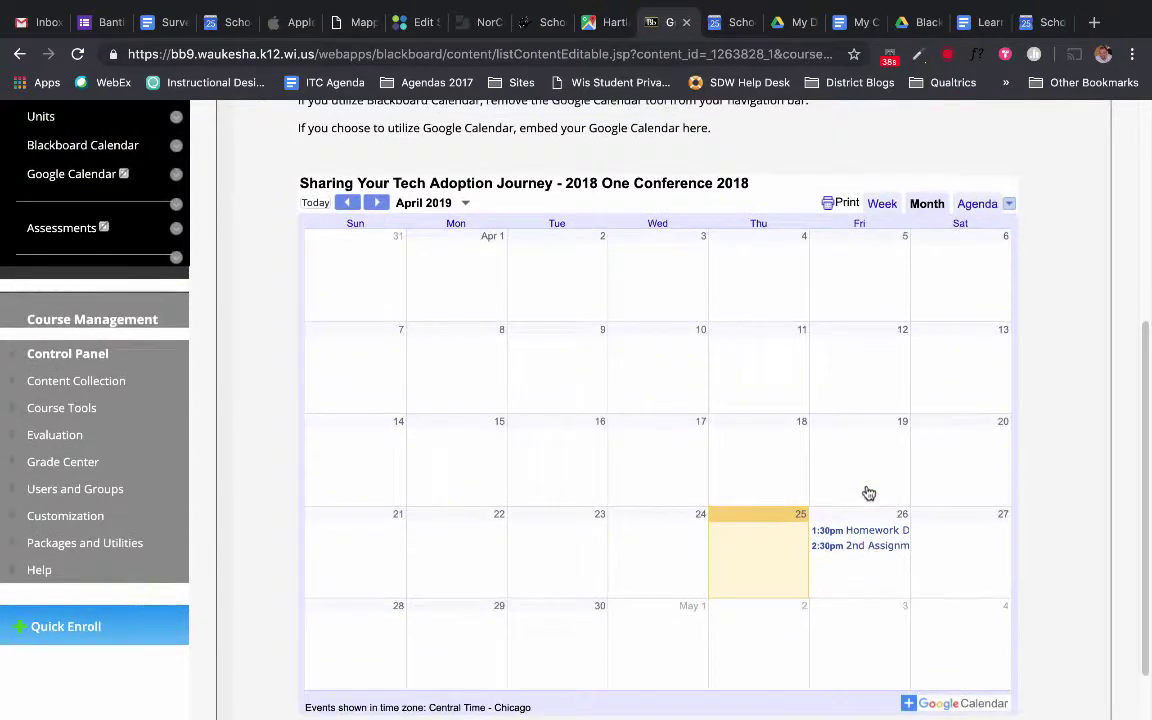
scroll(603, 357, "up", 2)
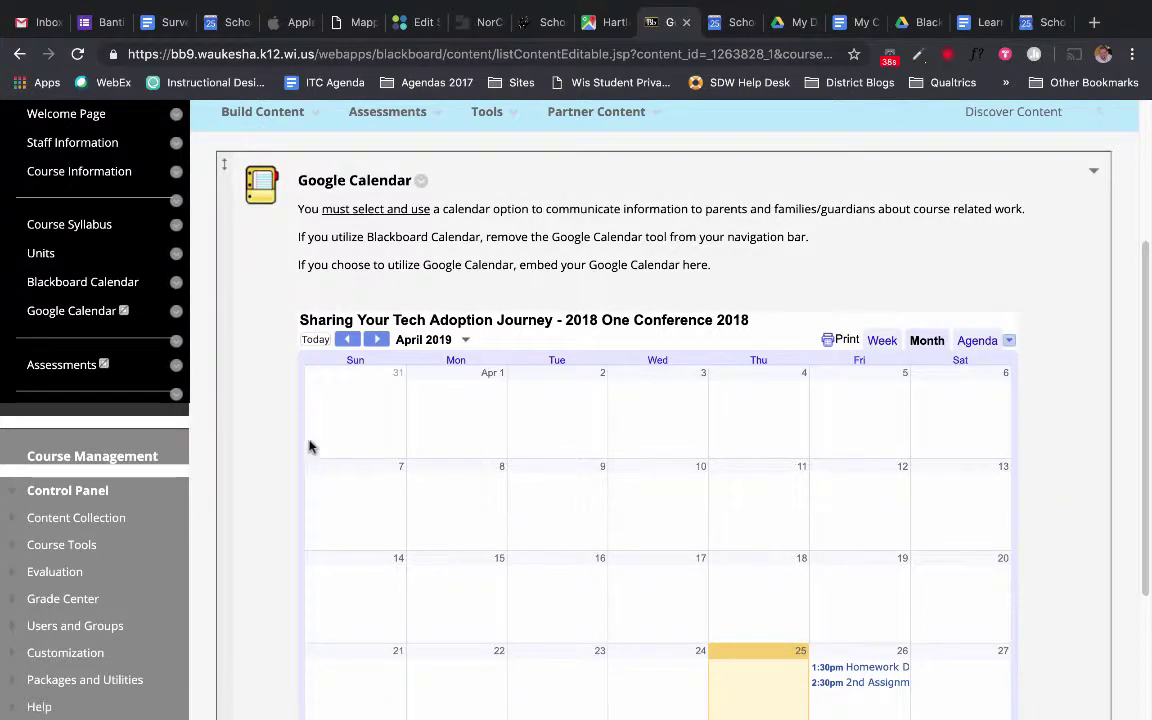
left_click(177, 310)
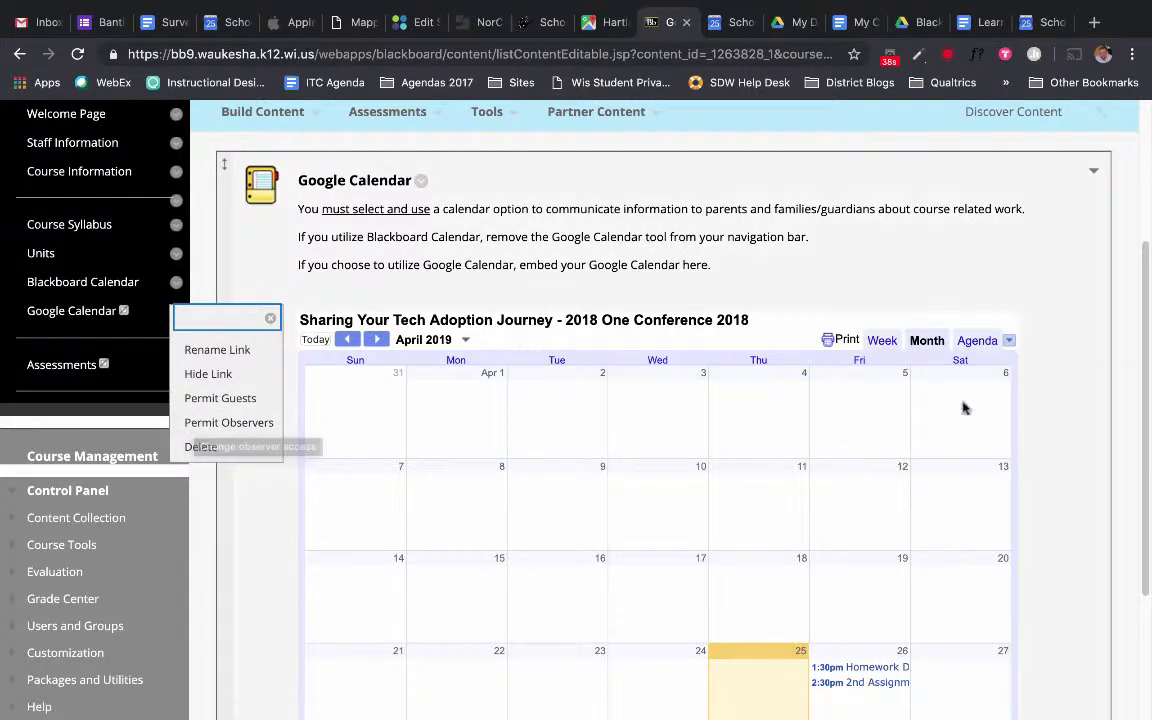
left_click(1094, 380)
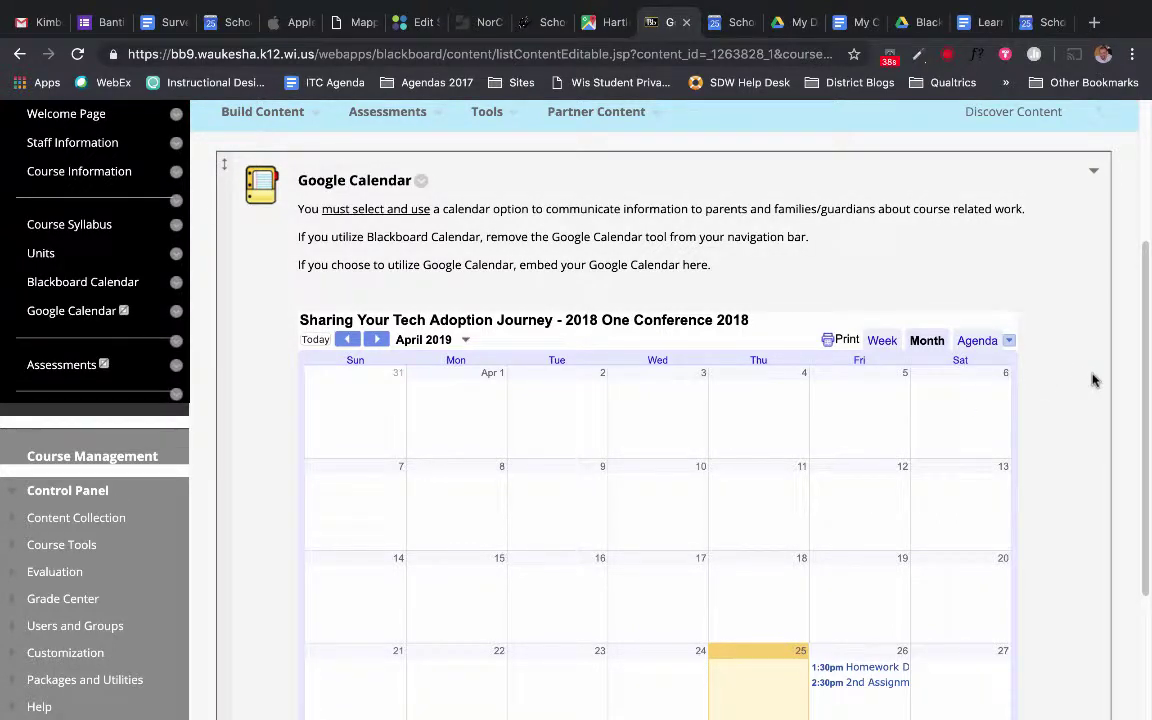